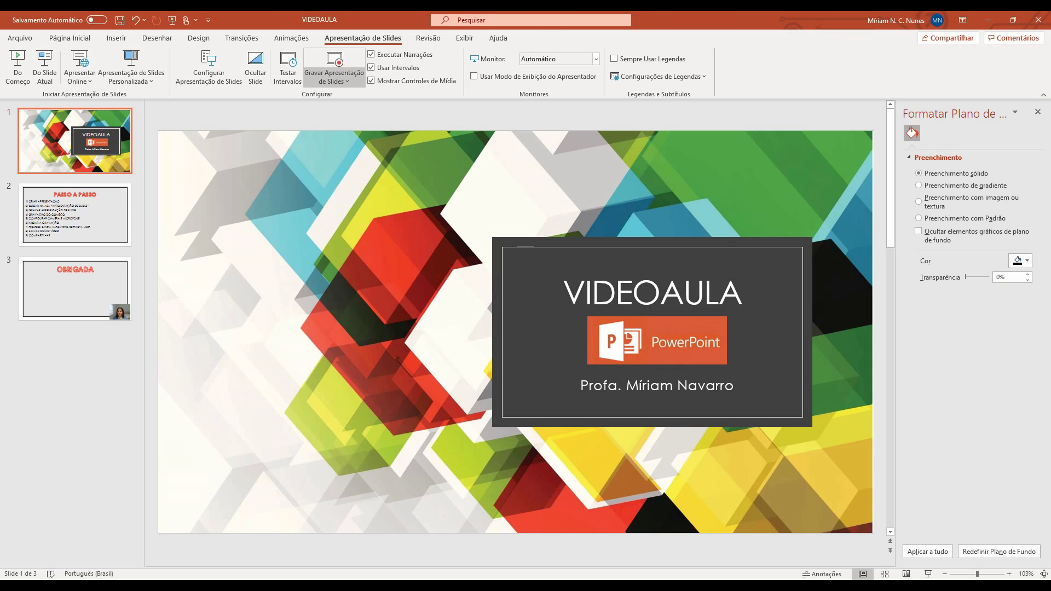
Start a slide show recording from the beginning with Gravar Apresentação de Slides > Gravação do Começo
click(334, 77)
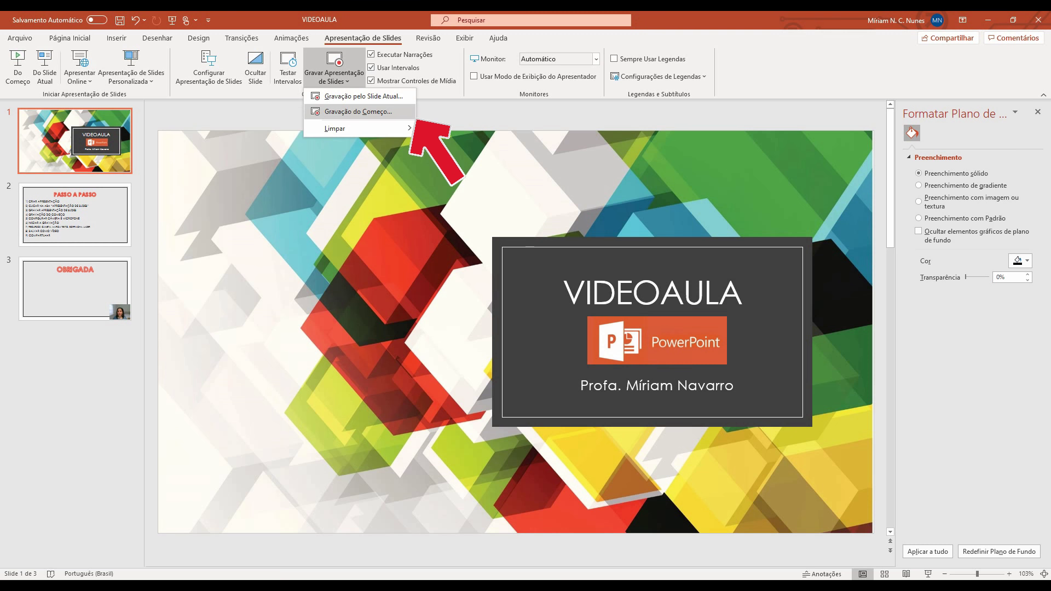
click(358, 111)
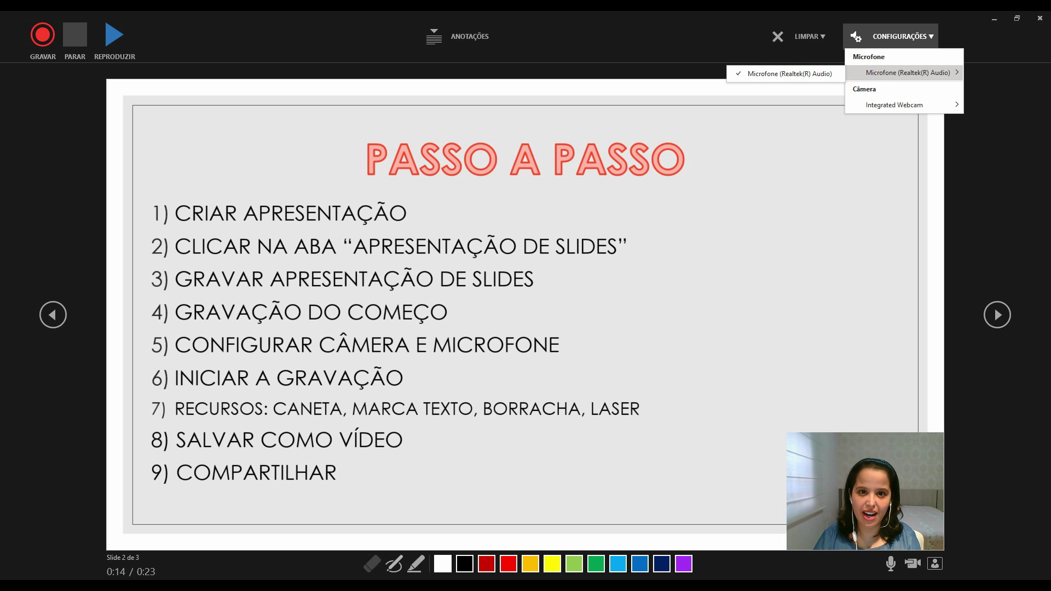
Dismiss the microphone and camera settings and begin recording narration with webcam on PASSO A PASSO
click(43, 34)
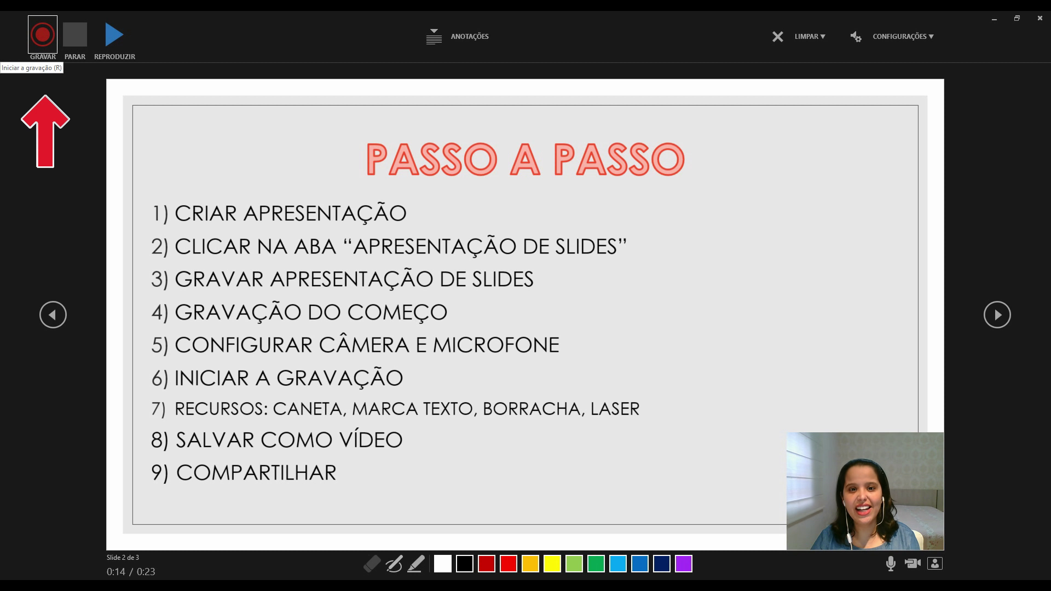
click(42, 34)
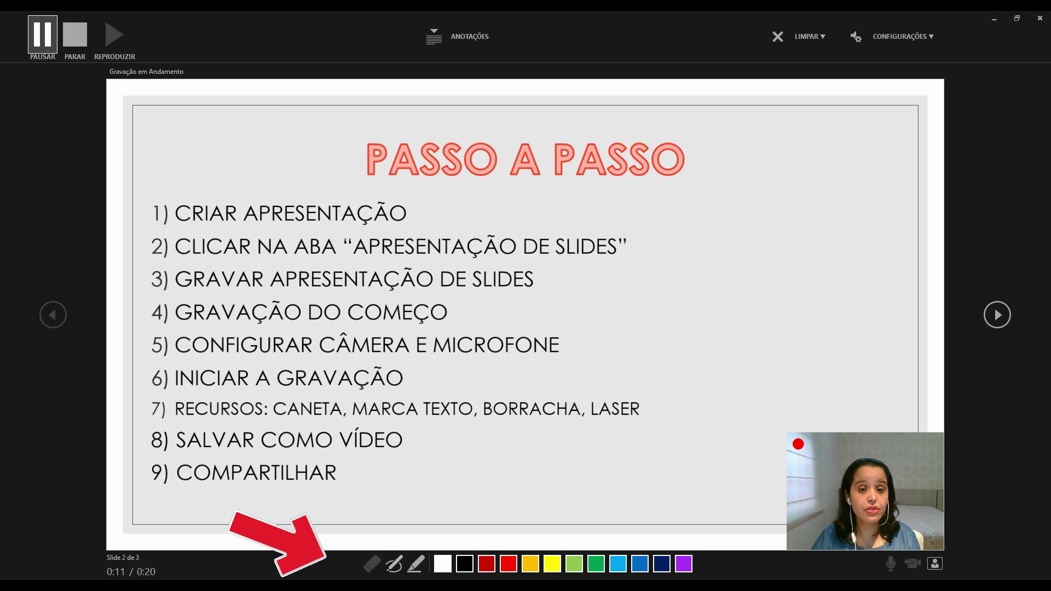
Draw red pen strokes beside the list, circle LASER, and highlight APRESENTAÇÃO in yellow
click(394, 564)
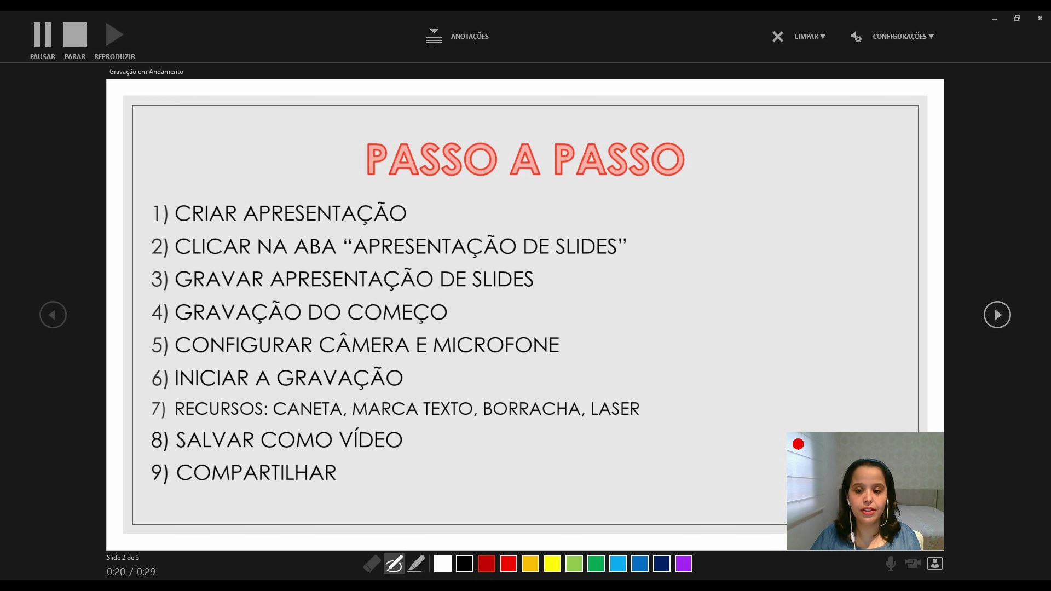
drag(720, 257, 725, 361)
drag(685, 243, 772, 192)
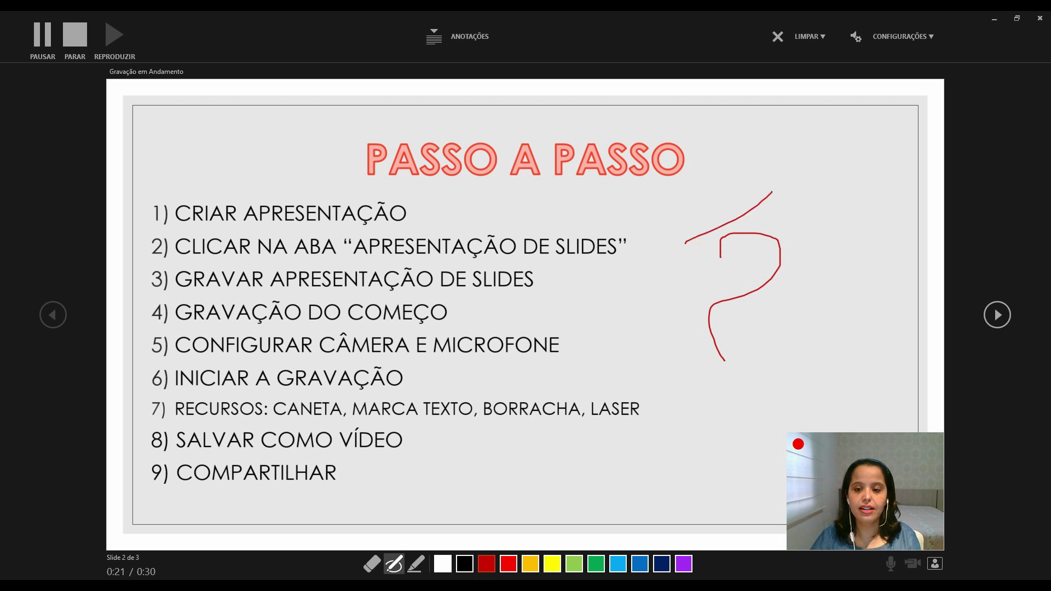
mouse_move(659, 209)
mouse_down()
mouse_move(659, 251)
mouse_move(784, 232)
mouse_up()
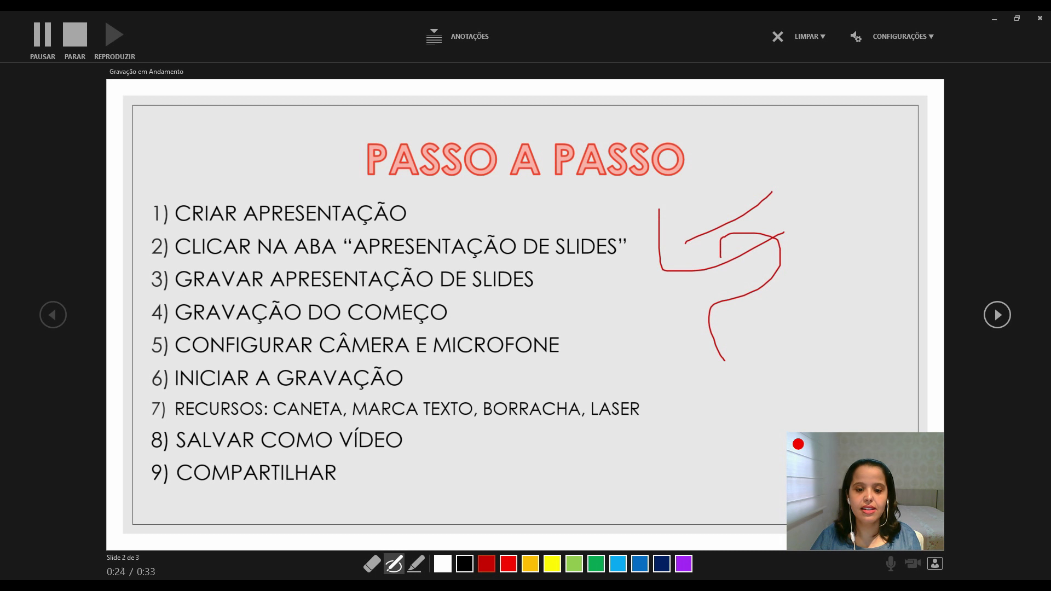
mouse_move(679, 411)
mouse_down()
mouse_move(602, 386)
mouse_move(547, 348)
mouse_move(536, 355)
mouse_up()
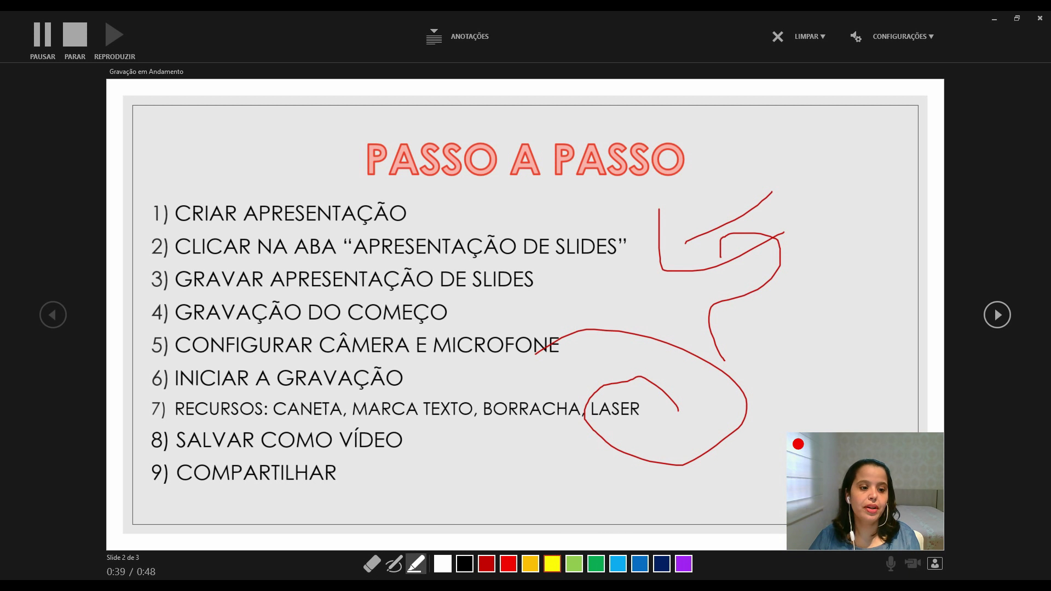
drag(245, 211, 412, 211)
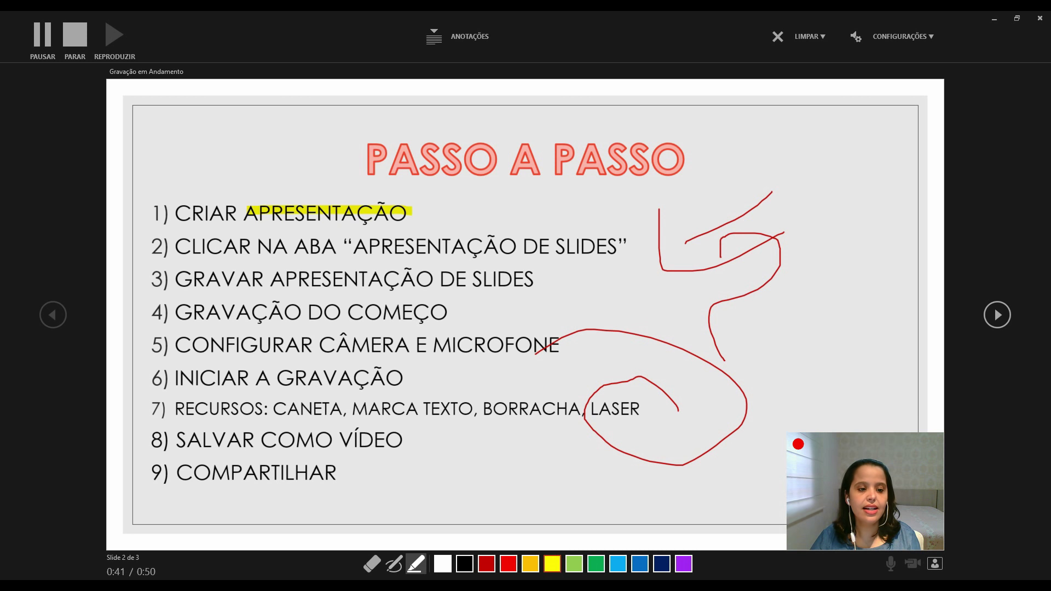
drag(246, 215, 410, 214)
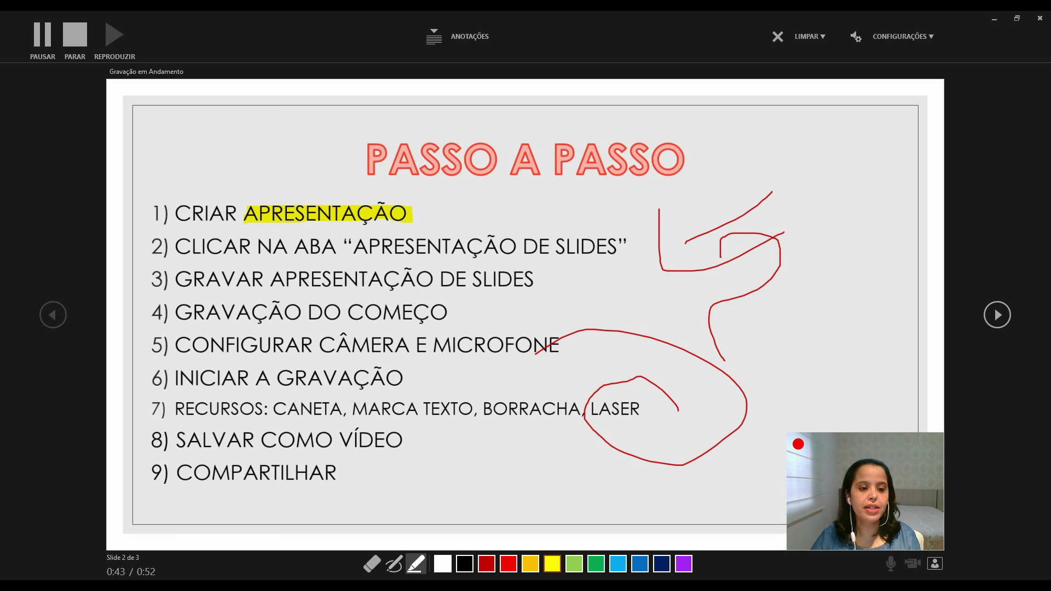
Erase the yellow highlight and every red stroke with the eraser
key(e)
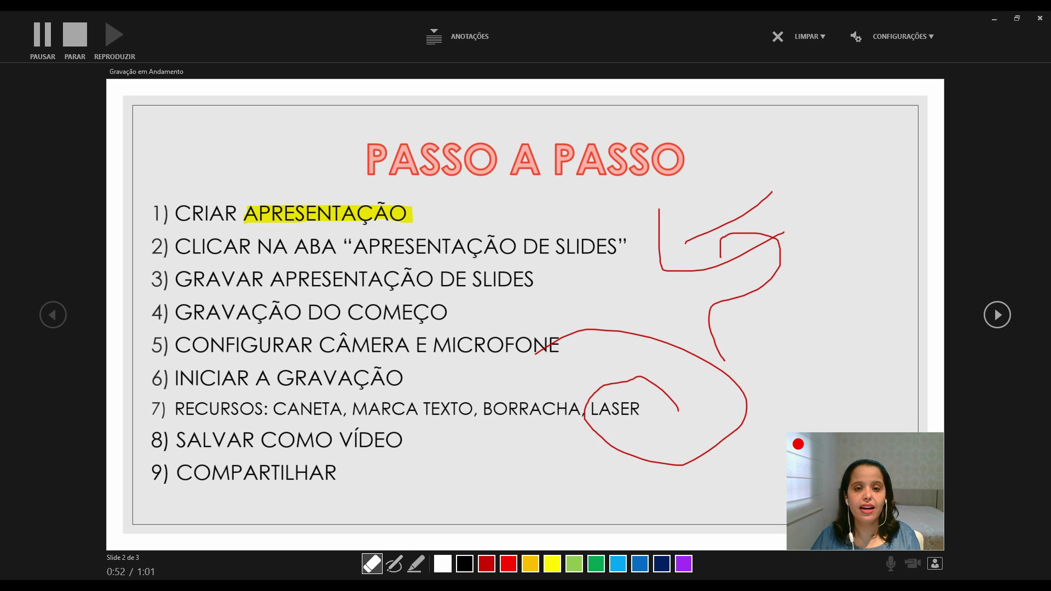
click(307, 219)
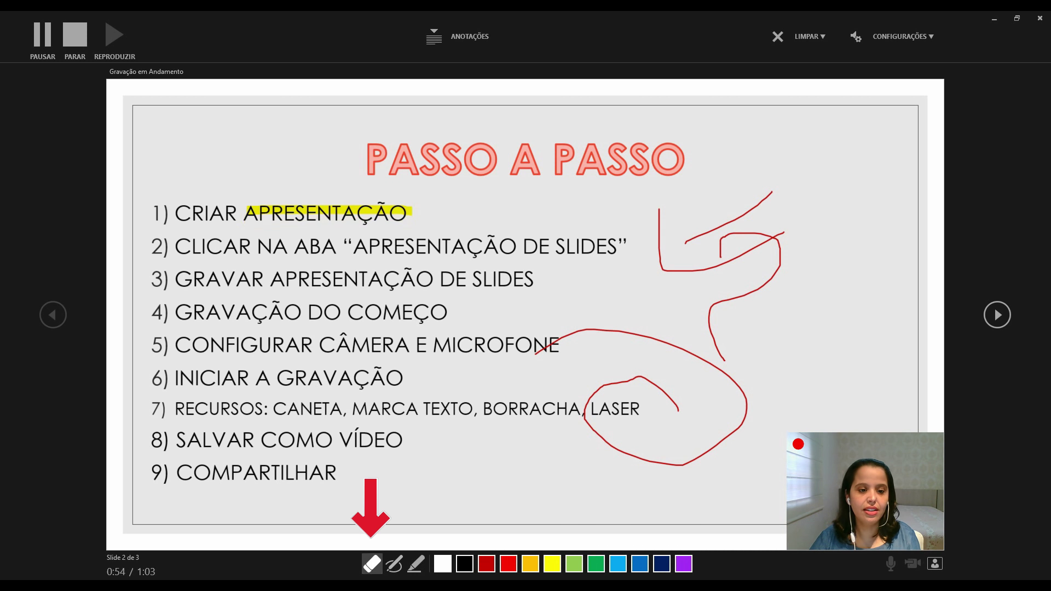
click(351, 211)
click(728, 218)
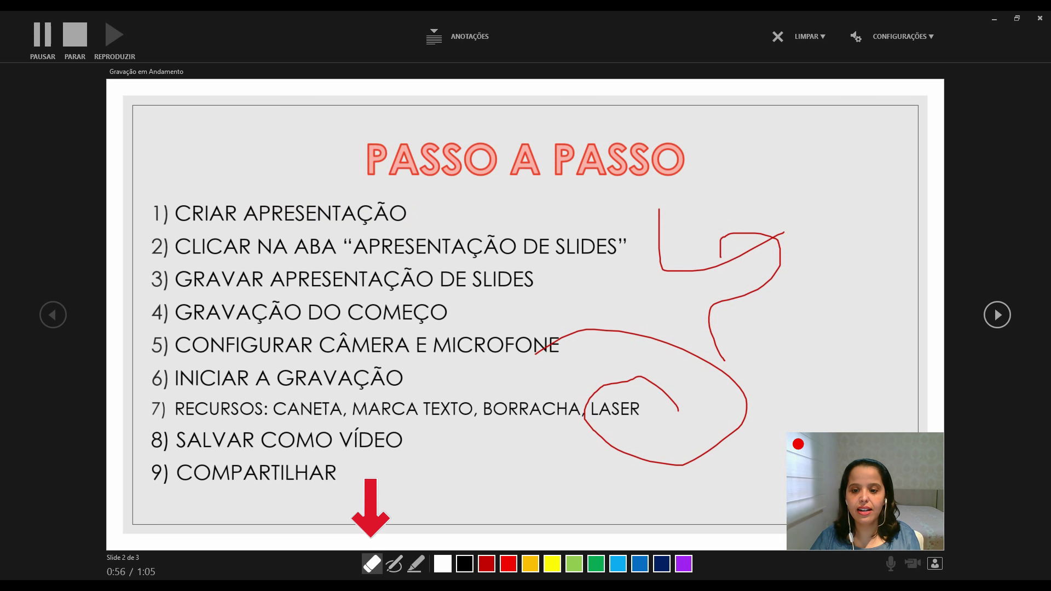
click(709, 329)
click(660, 241)
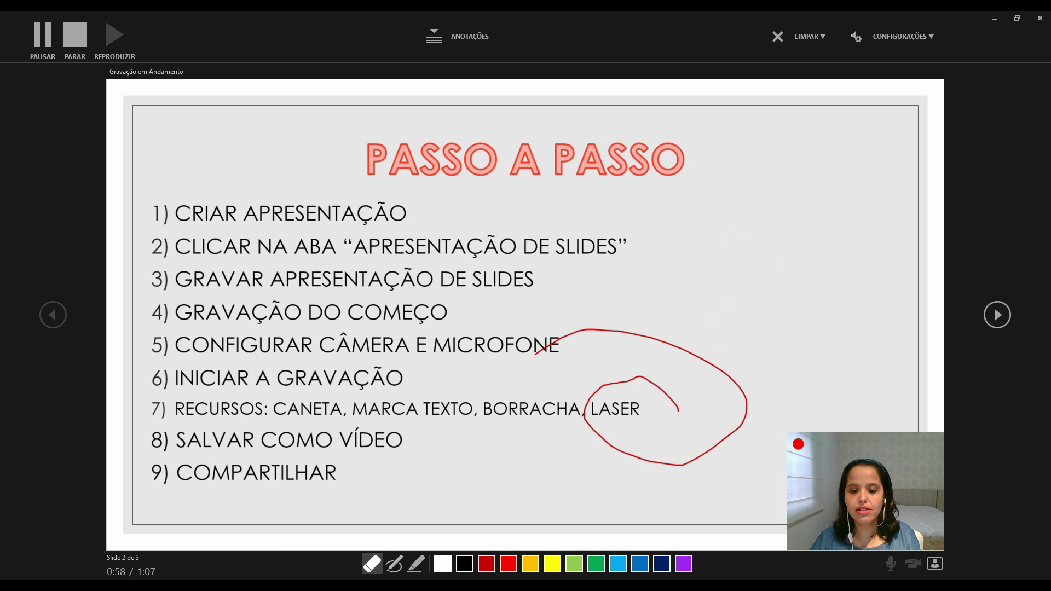
click(745, 405)
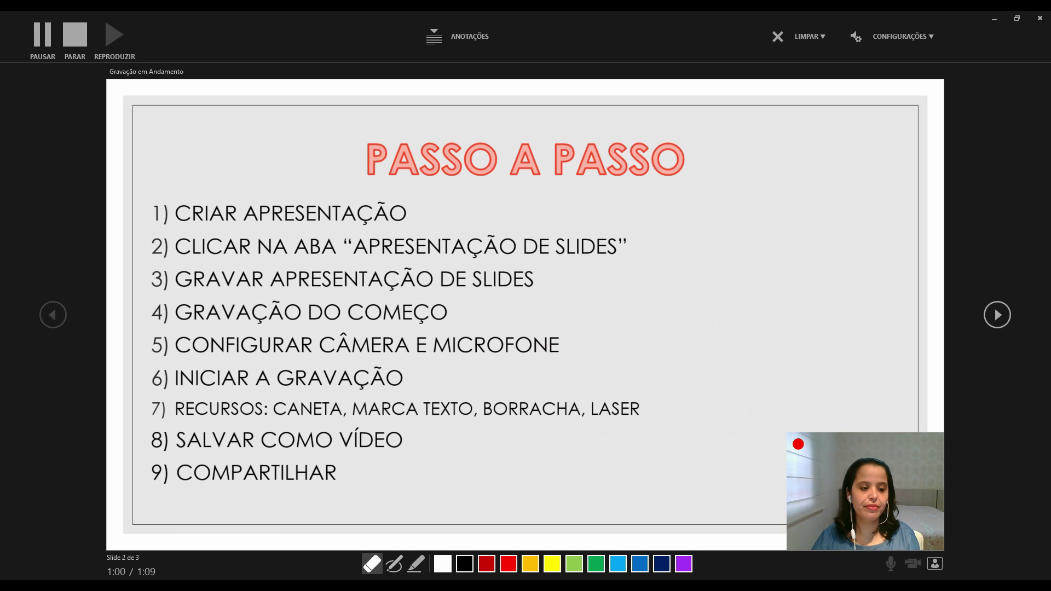
Turn on the laser pointer while recording, then open the options for clearing recordings
right_click(685, 281)
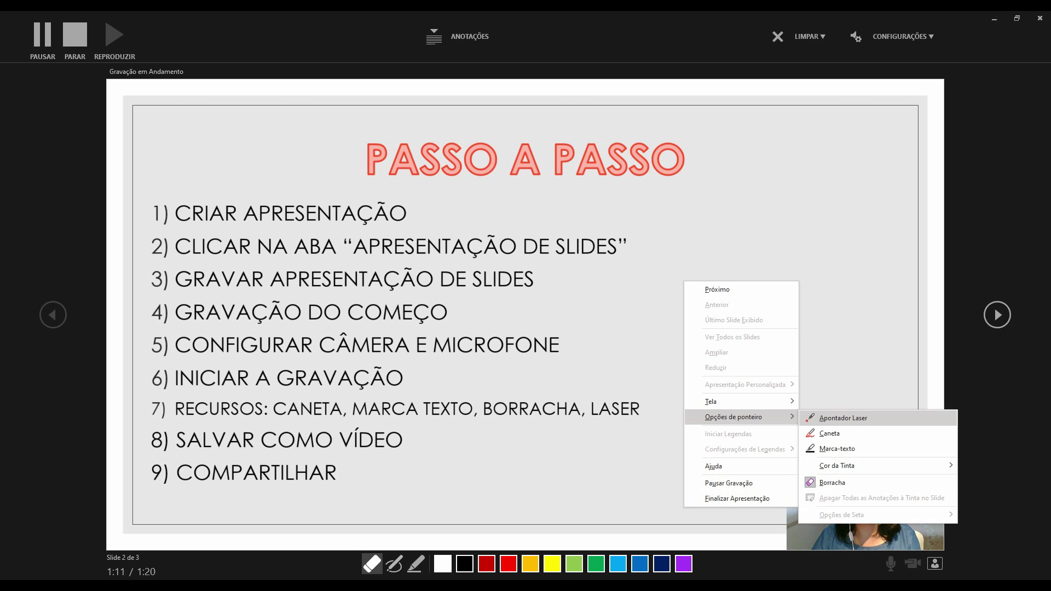
click(843, 418)
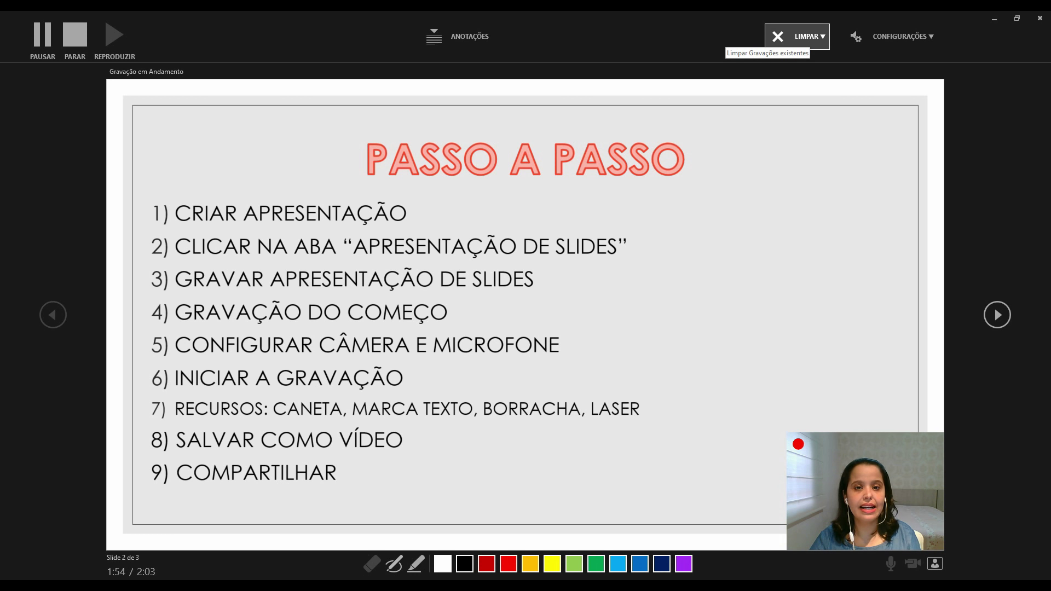
click(804, 36)
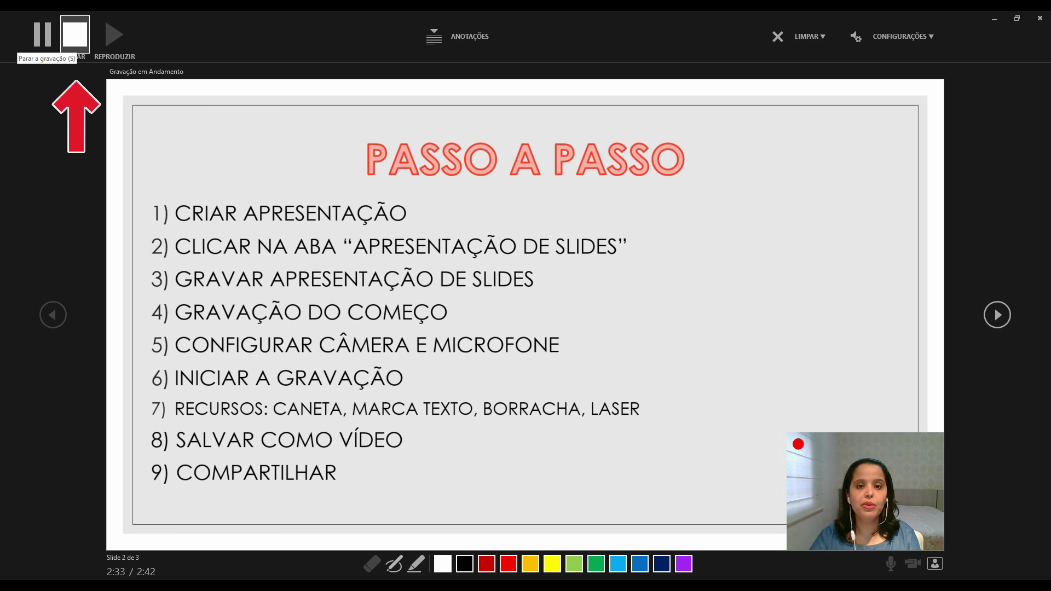
Stop recording, return to editing, and set up Save As with Vídeo MPEG-4 (*.mp4) format
click(75, 34)
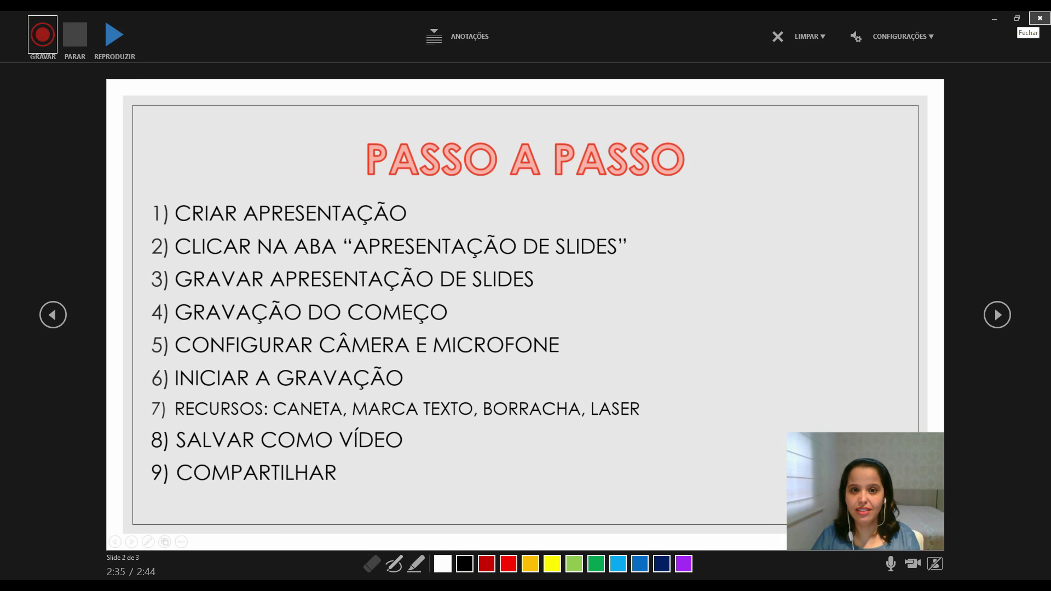
click(1040, 18)
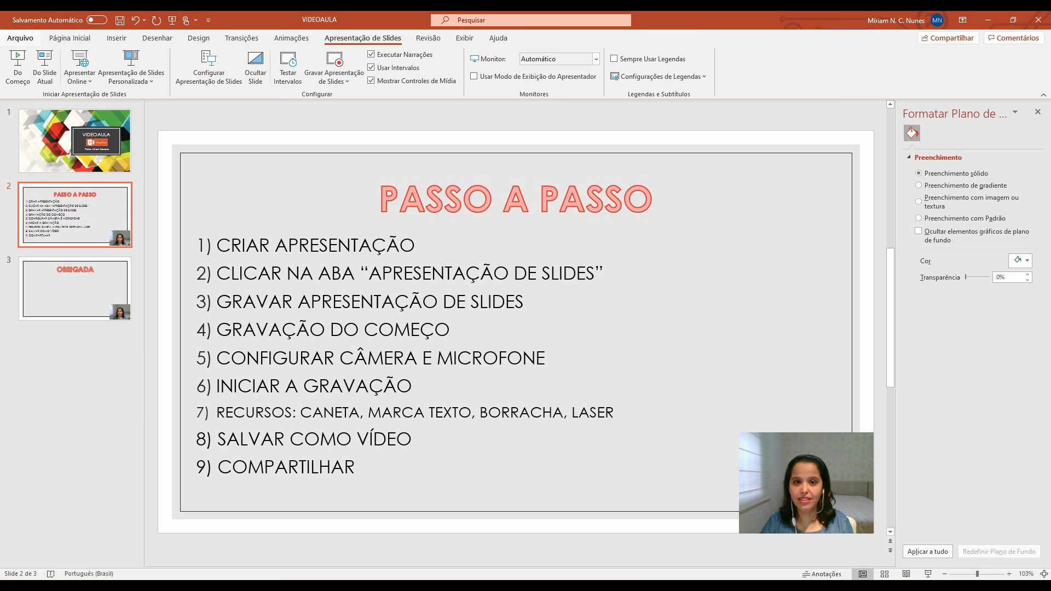
click(19, 38)
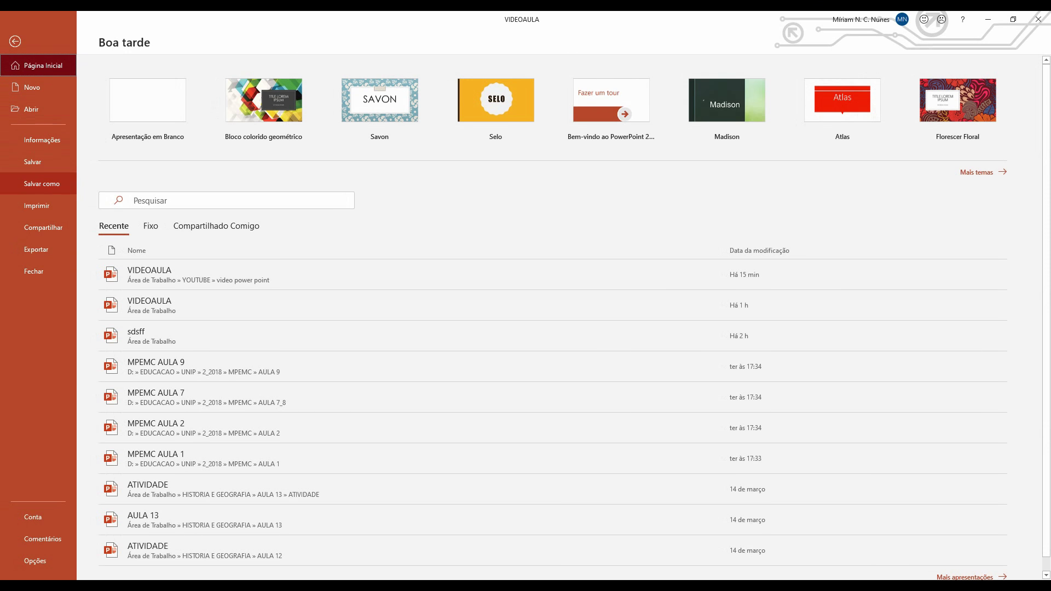
click(42, 184)
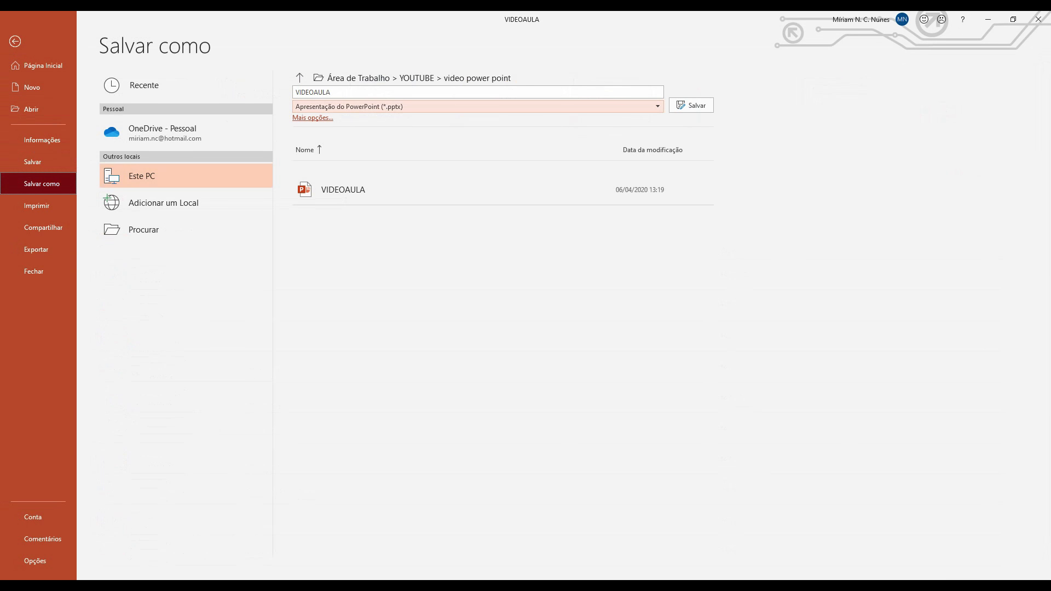
click(547, 106)
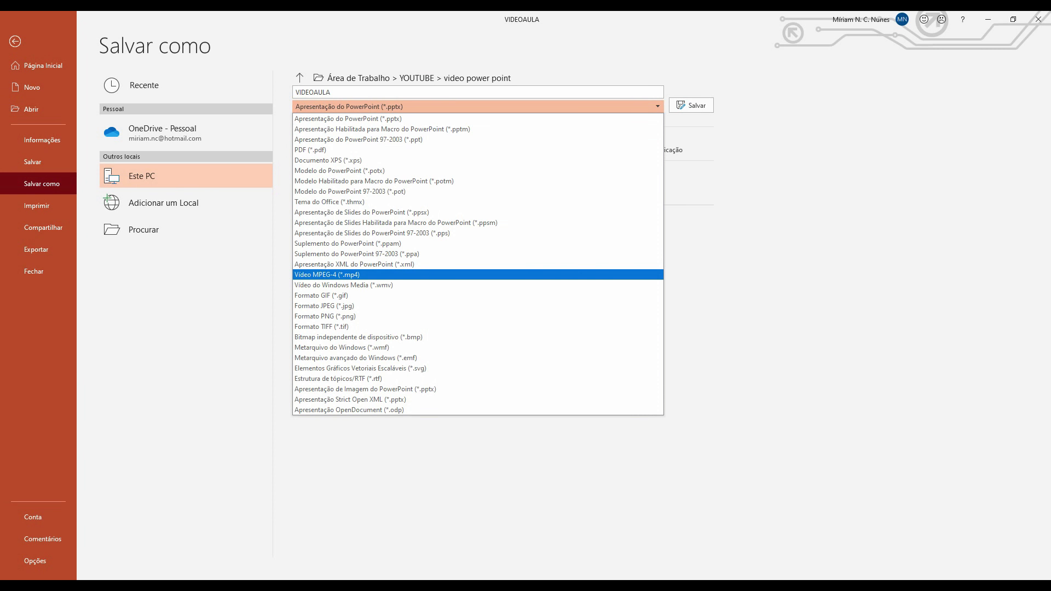
click(327, 274)
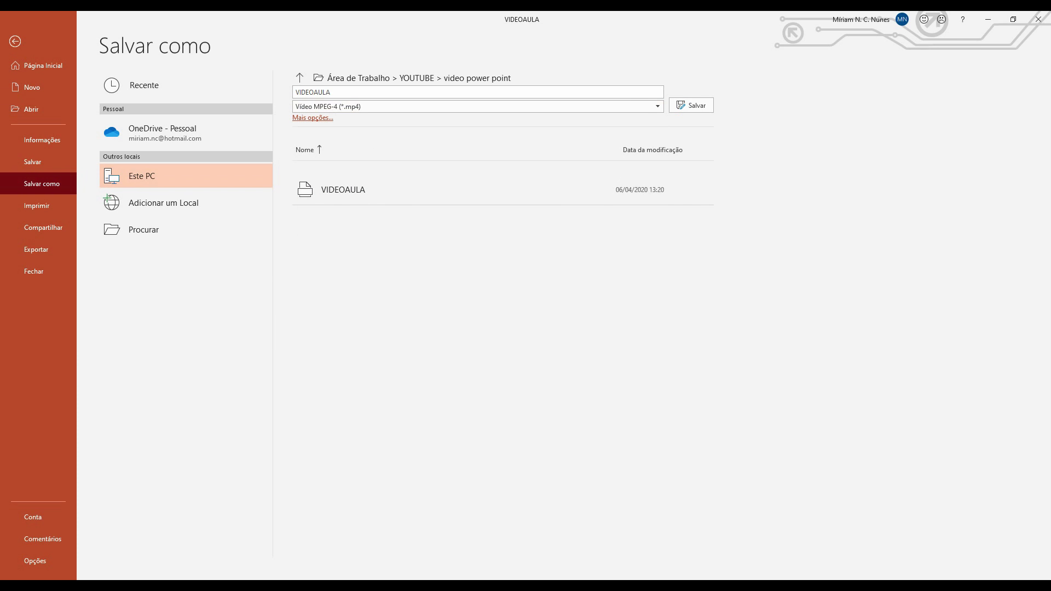
click(313, 118)
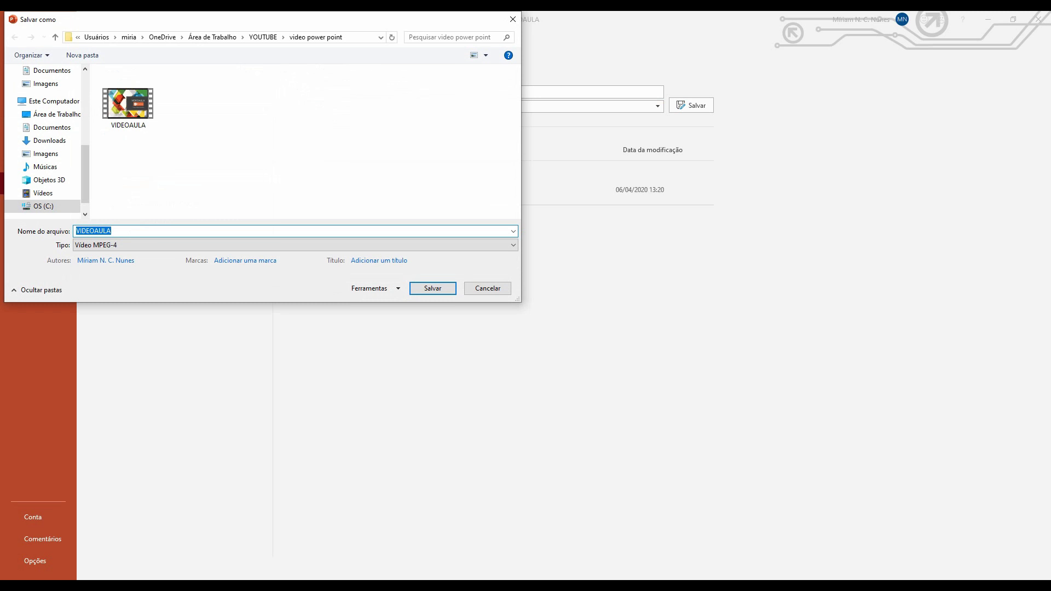
Save the video as VIDEOAULA3 in MP4 format and open it for playback
click(112, 231)
text(3)
key(Return)
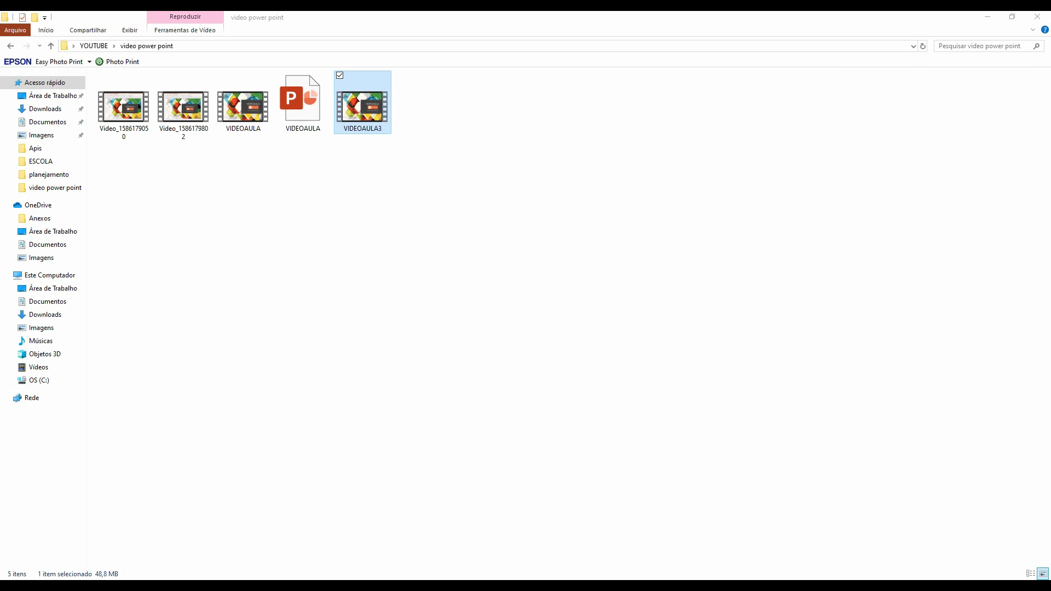
key(Return)
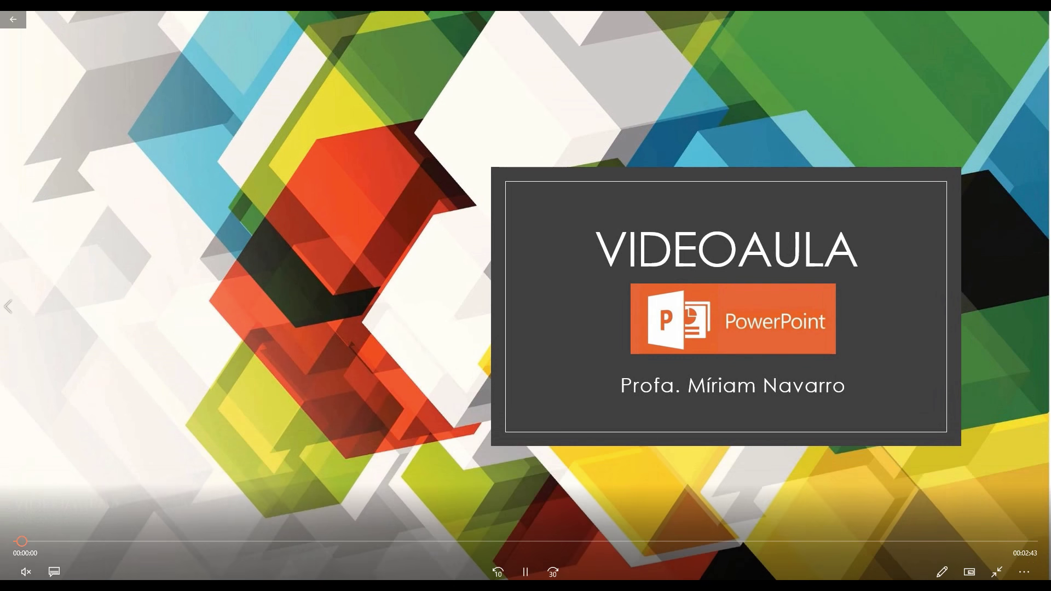
Skip ahead through VIDEOAULA3 past the red pen and yellow highlight annotations
click(107, 541)
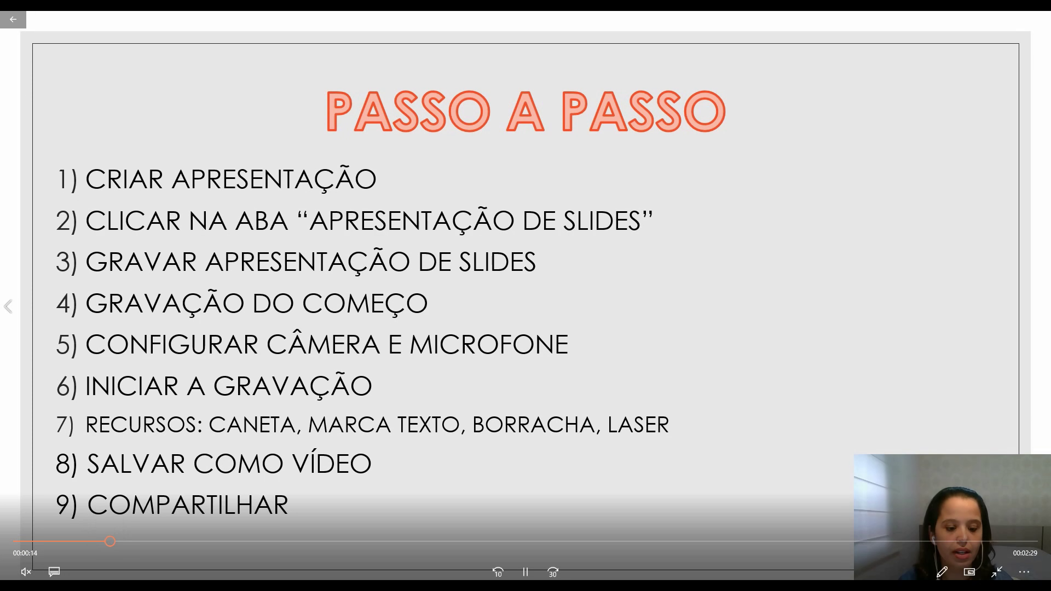
click(201, 541)
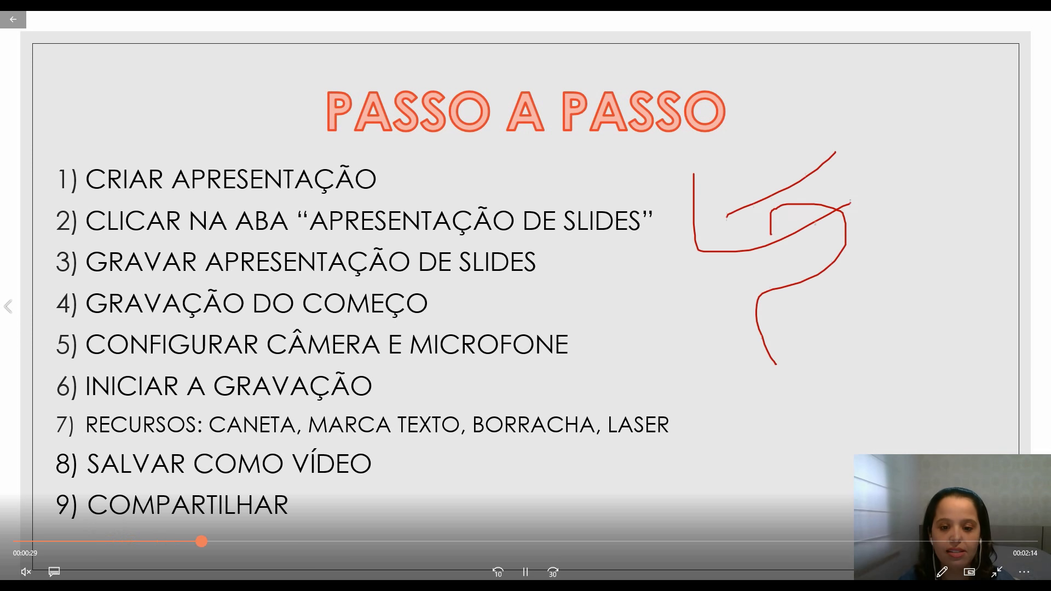
key(Right)
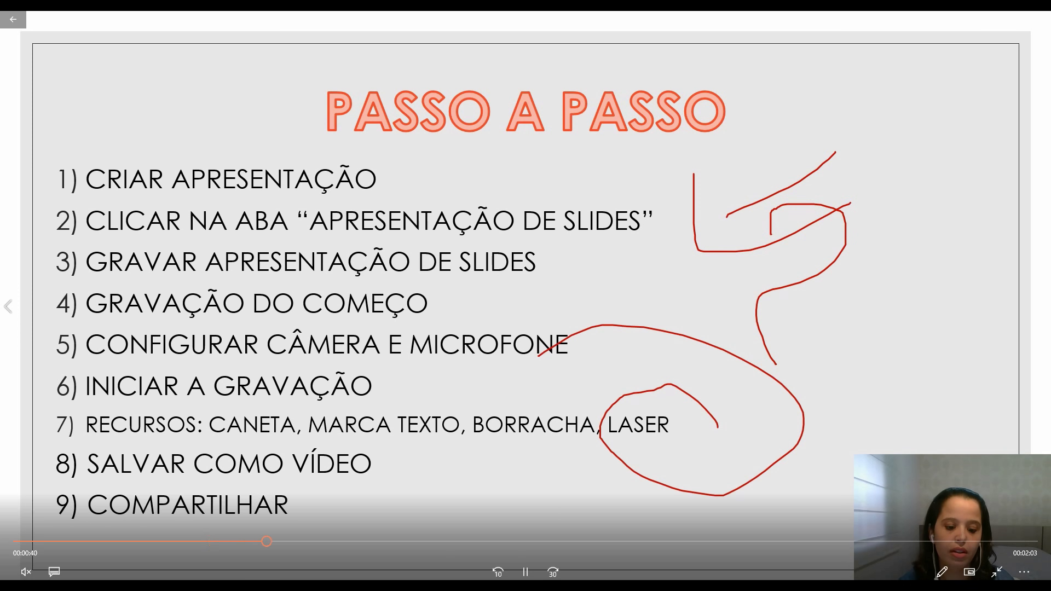
key(Right)
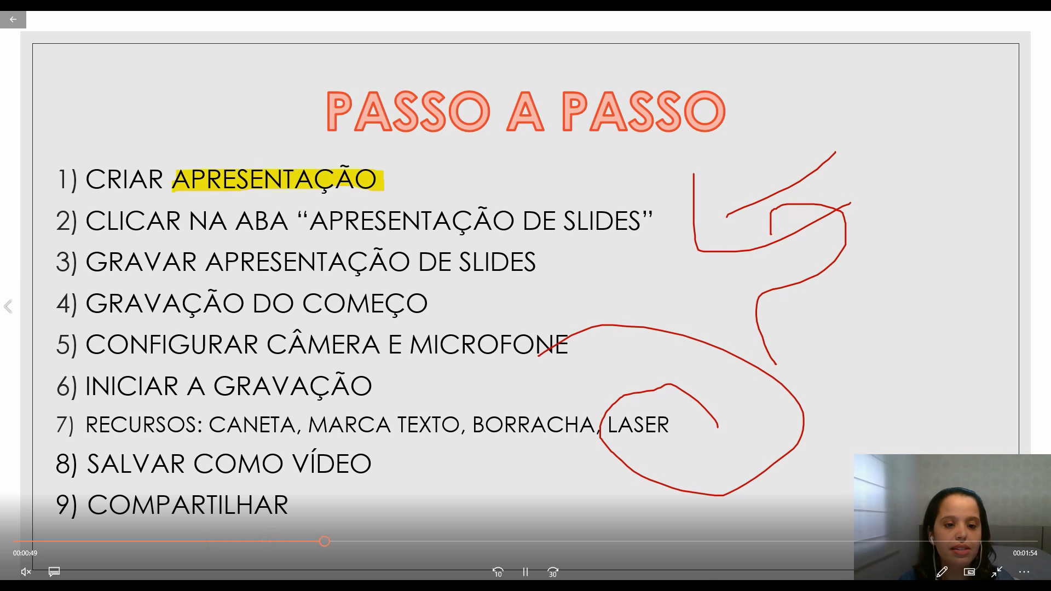
key(Right)
key(Right)
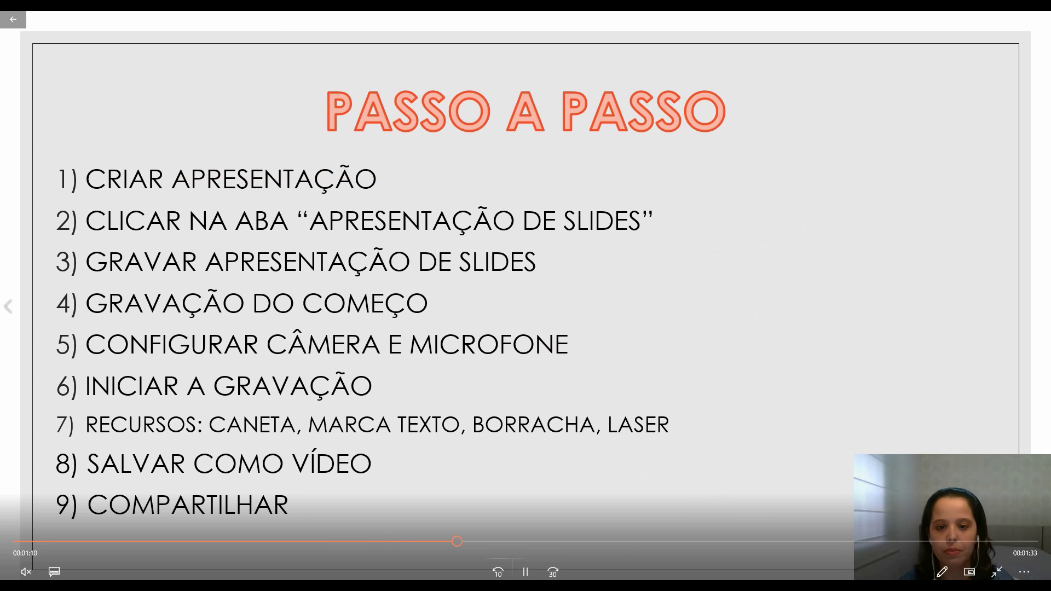
key(Right)
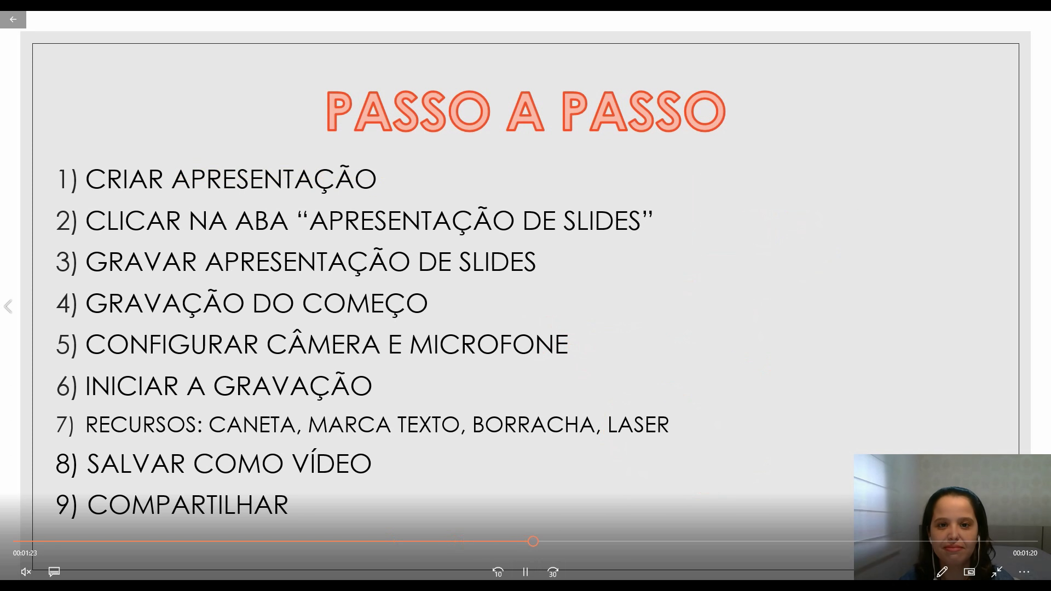
key(Right)
key(Right)
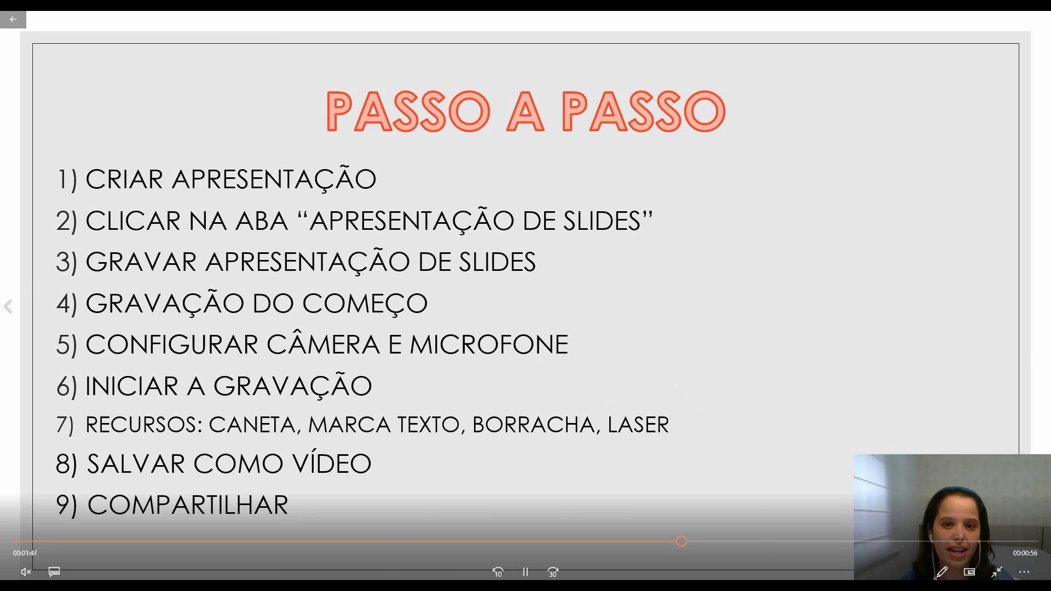